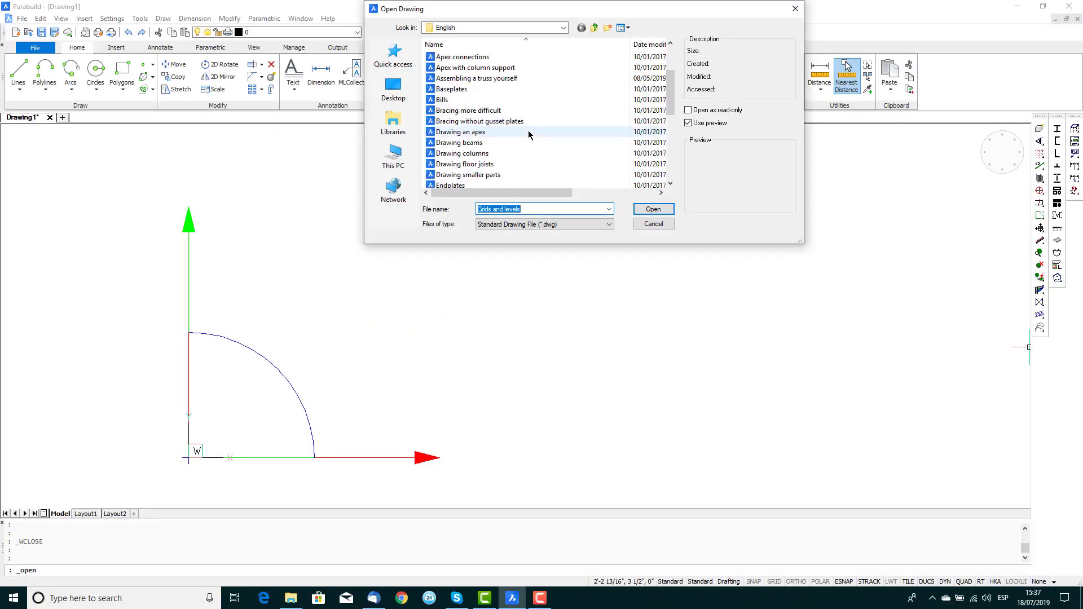
- Open the 'Drawing columns' drawing to show its red 3D reference grid
double_click(497, 154)
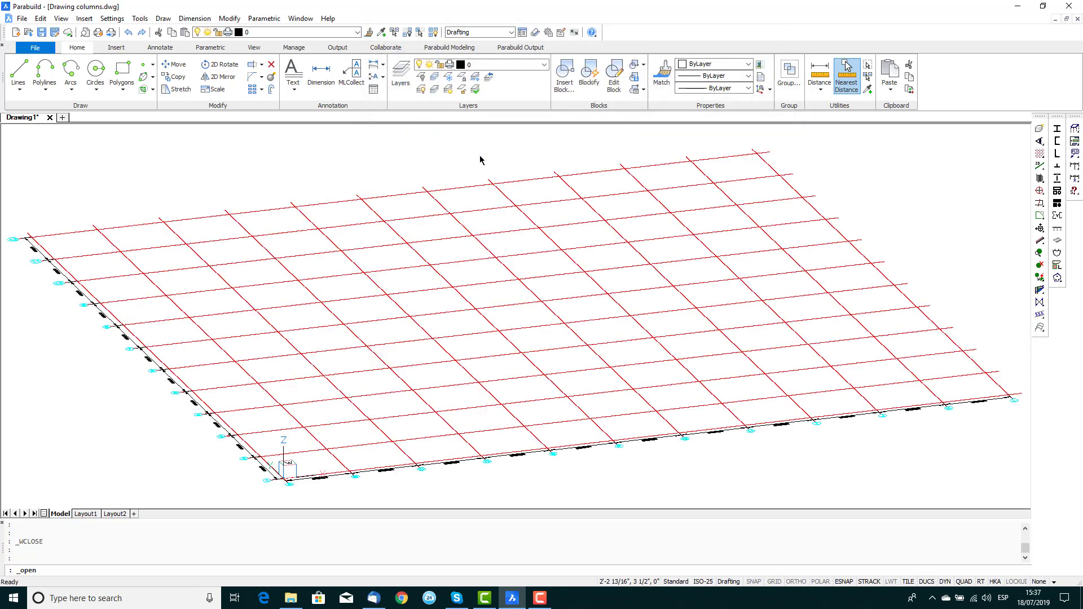
- Open the framing modeler and set new members to run from bottom level wcs to top level Eaves
left_click(1040, 129)
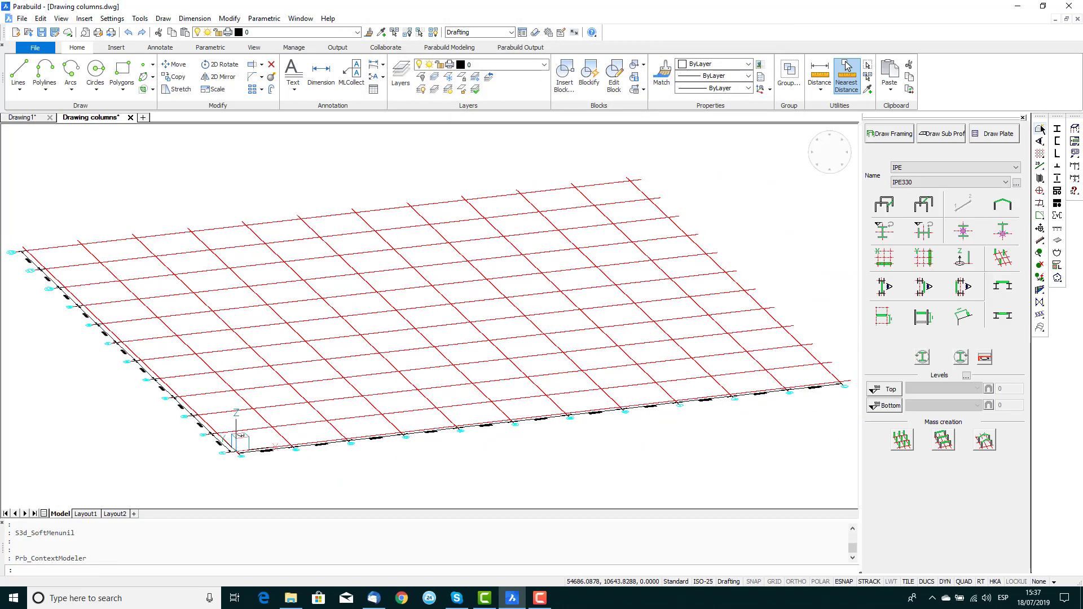
left_click(885, 391)
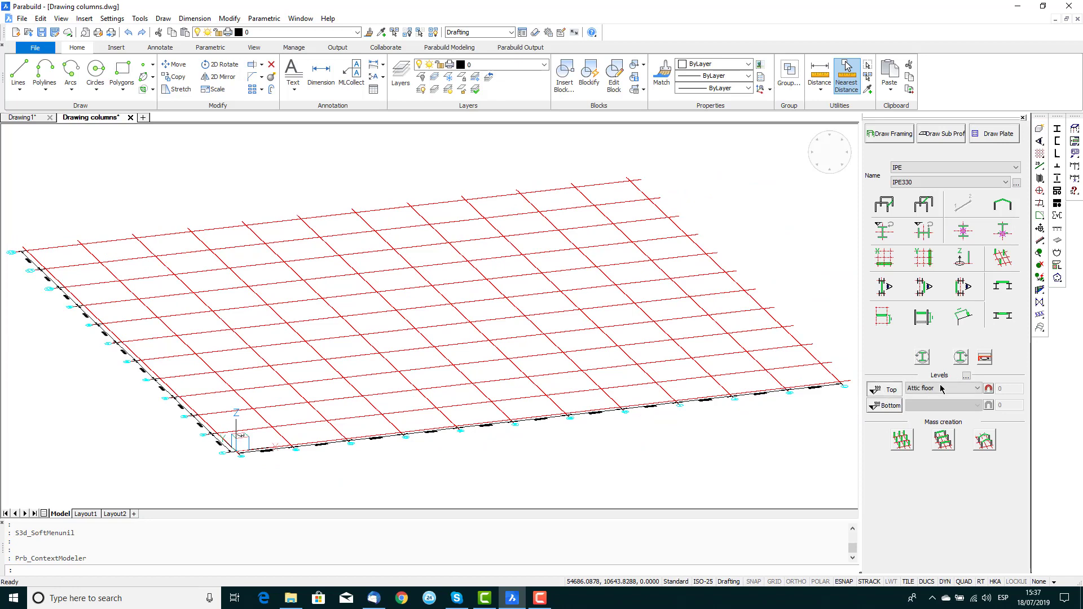
left_click(968, 389)
left_click(932, 415)
left_click(884, 406)
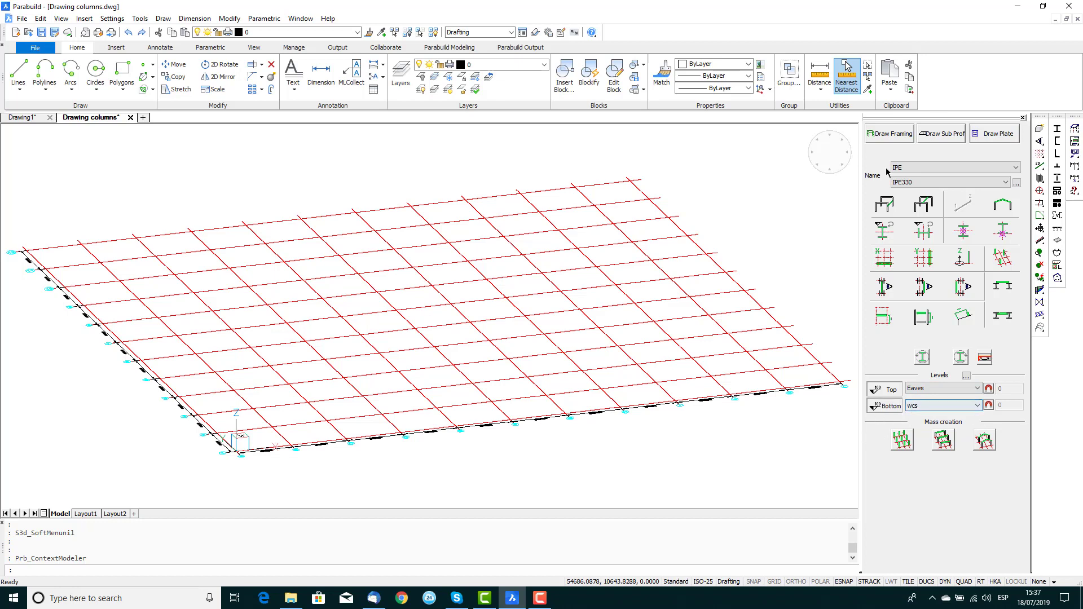
- Start a framing member with profile type HEA, size HEA240, positioned near the column base at grid B
left_click(881, 135)
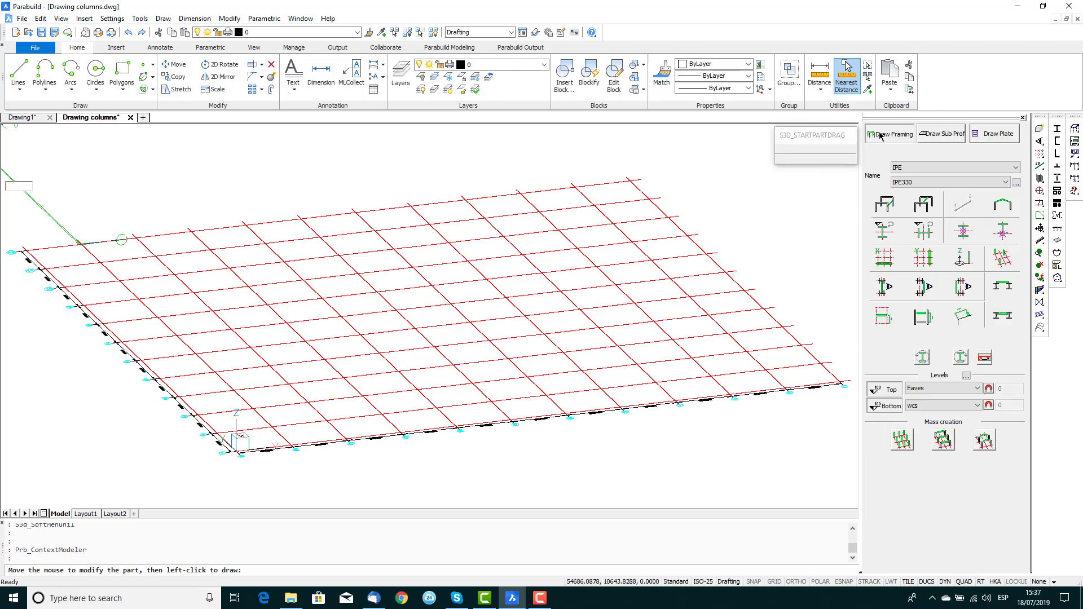
left_click(944, 168)
left_click(927, 182)
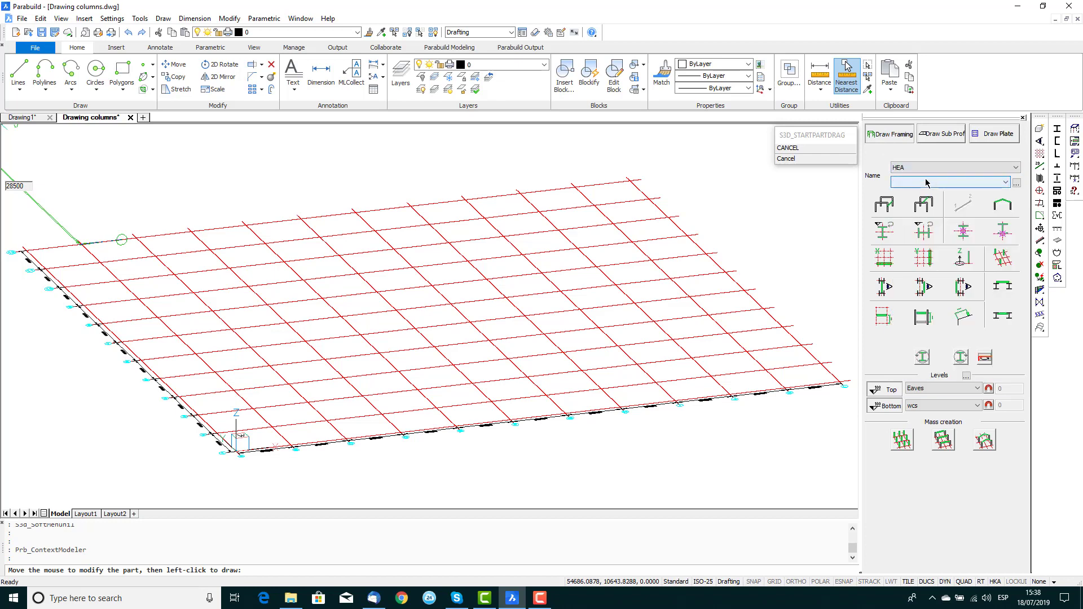
left_click(928, 183)
left_click(921, 244)
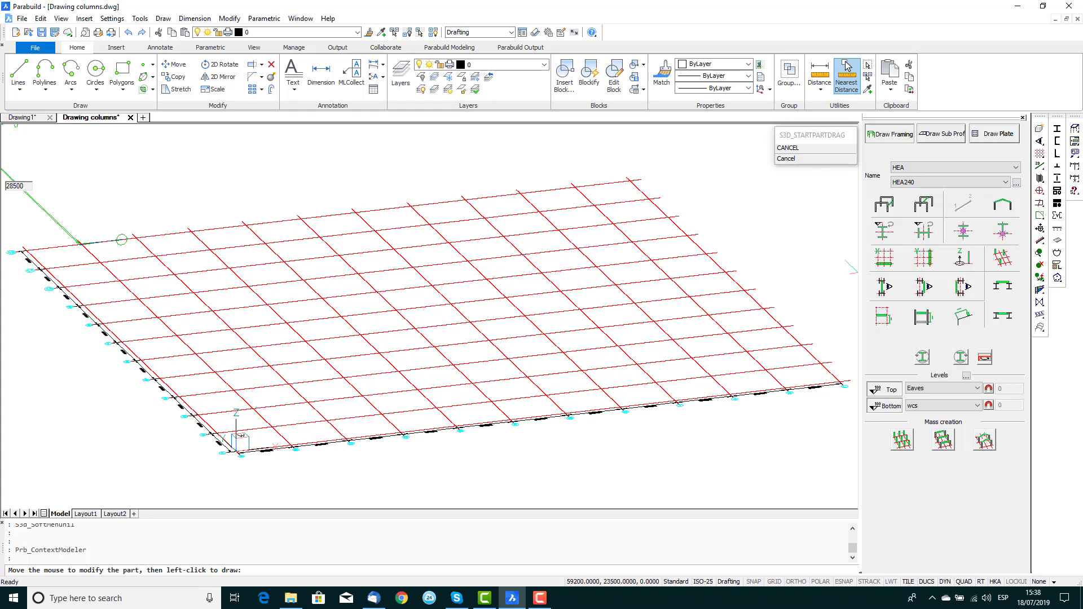
scroll(412, 480, "up", 5)
scroll(412, 483, "up", 2)
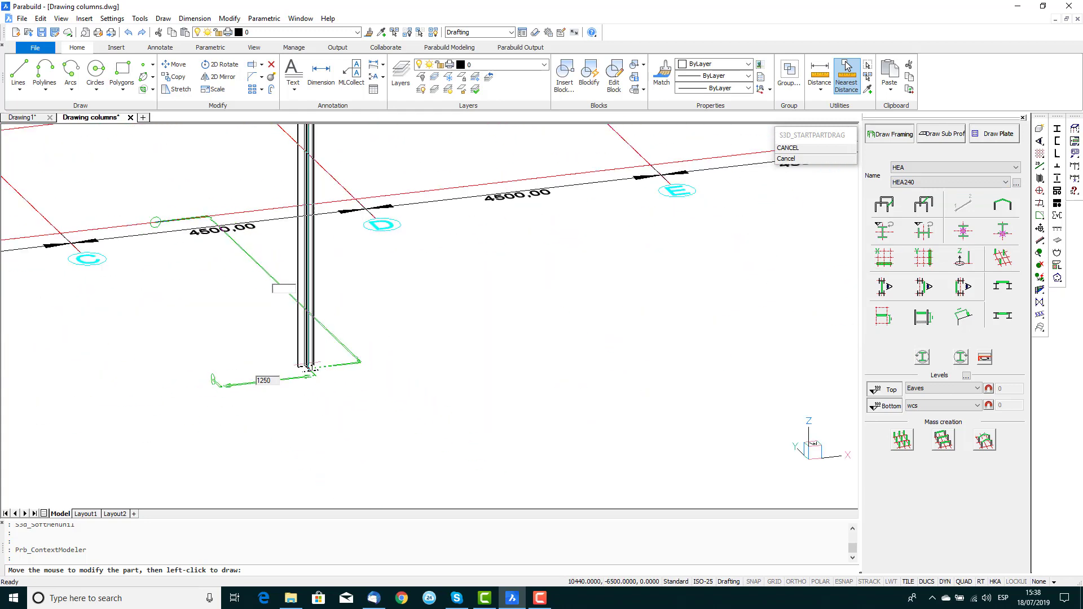
scroll(516, 399, "up", 1)
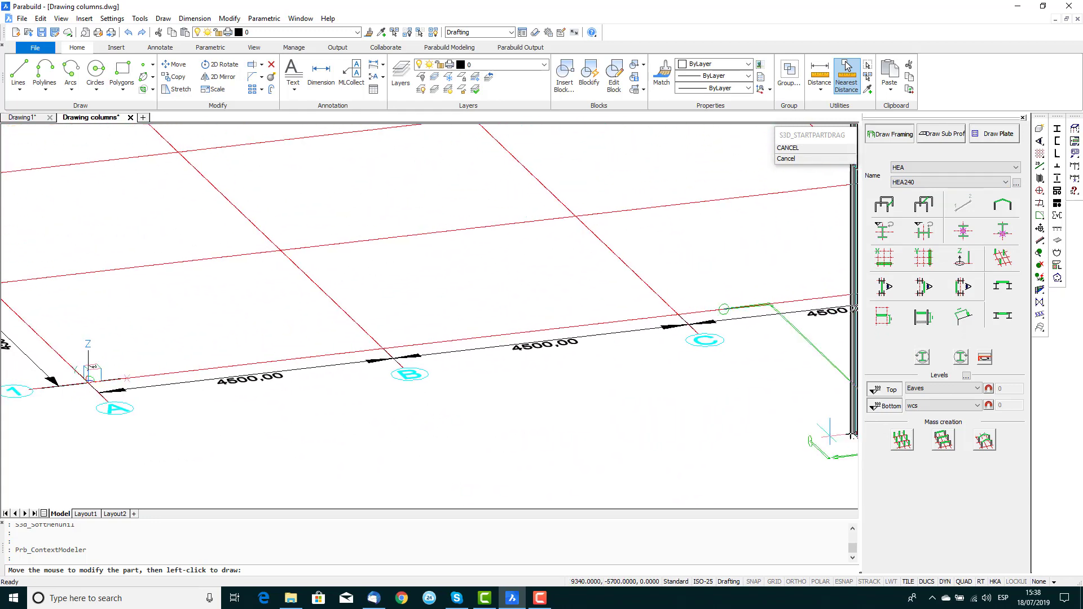
scroll(367, 339, "up", 3)
scroll(336, 288, "up", 2)
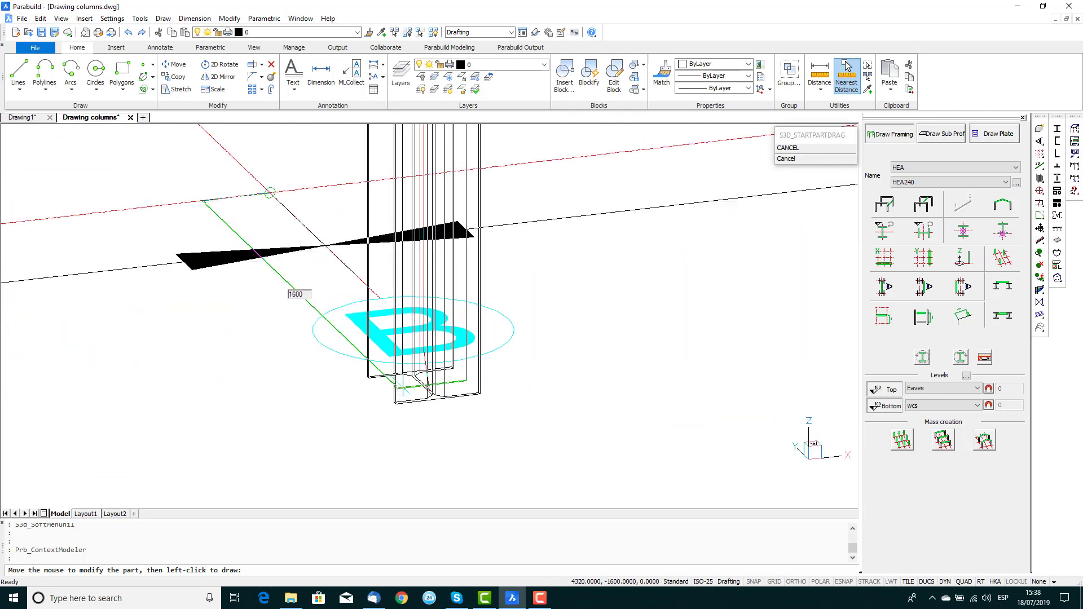
middle_click_drag(264, 268, 352, 452)
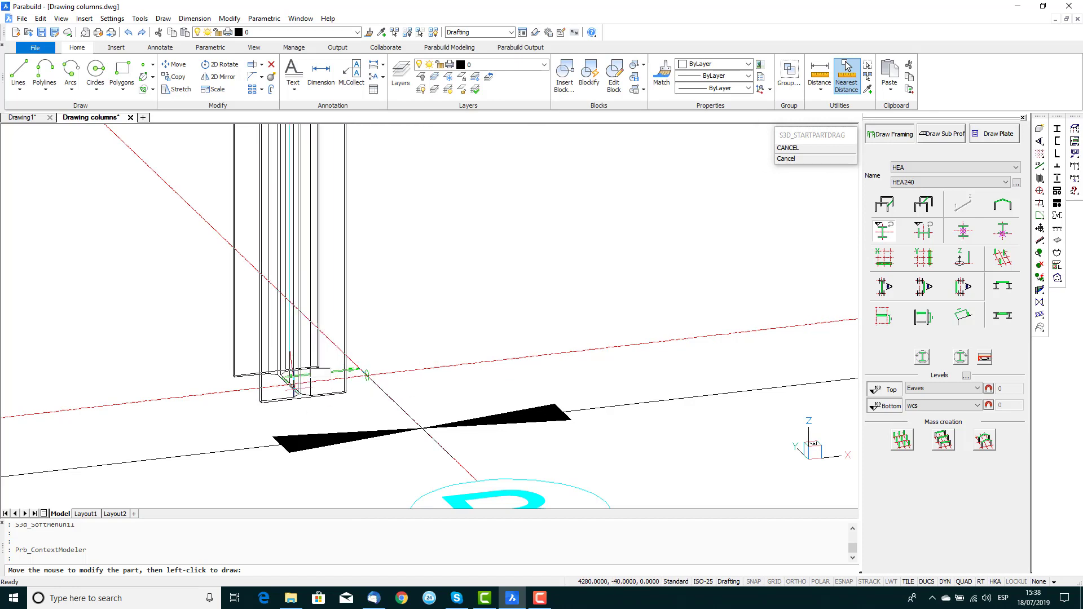
- Place HEA240 columns at grid intersections B, C, A, 2/A and 3/A
scroll(367, 376, "down", 6)
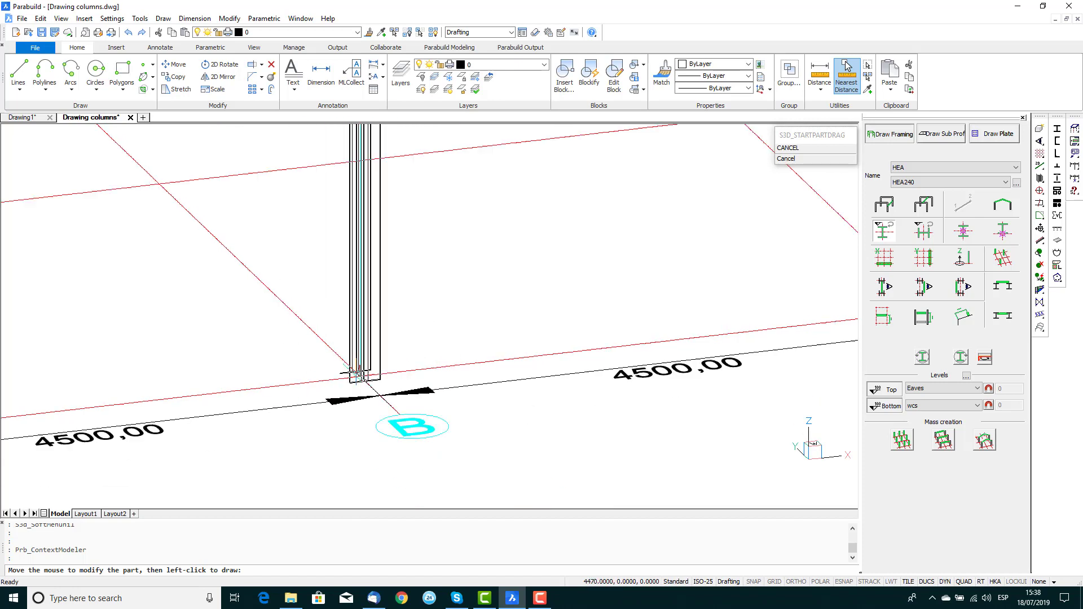
scroll(358, 373, "up", 1)
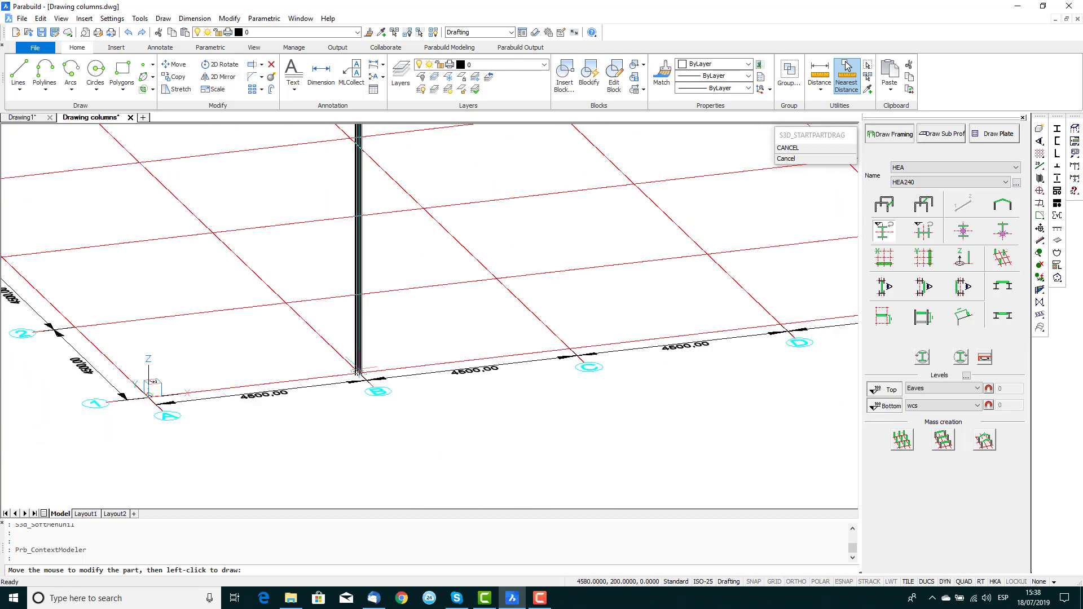
left_click(358, 372)
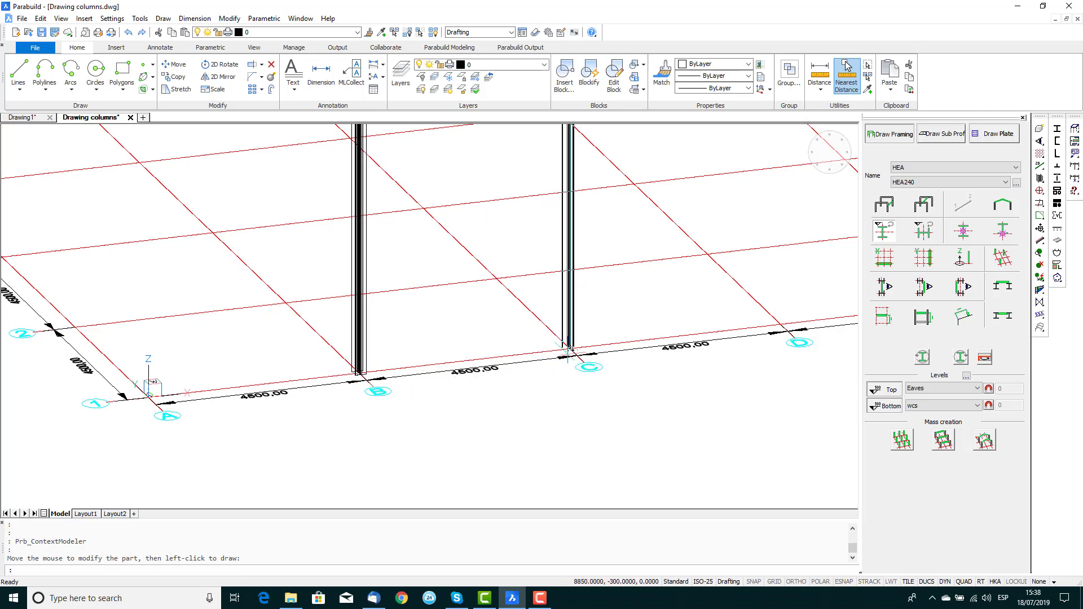
left_click(570, 351)
left_click(150, 385)
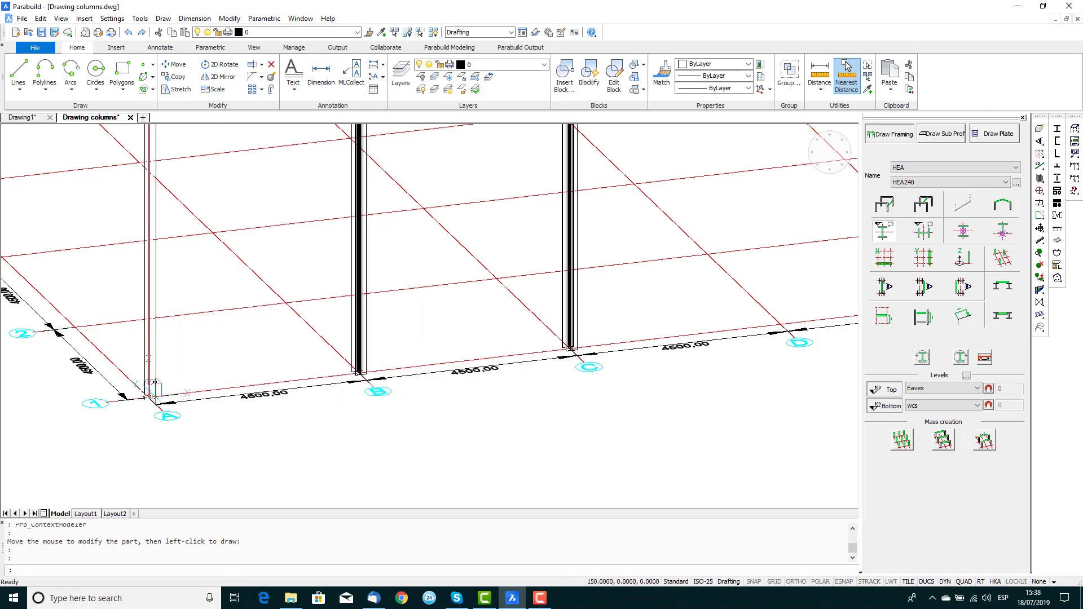
scroll(440, 384, "down", 3)
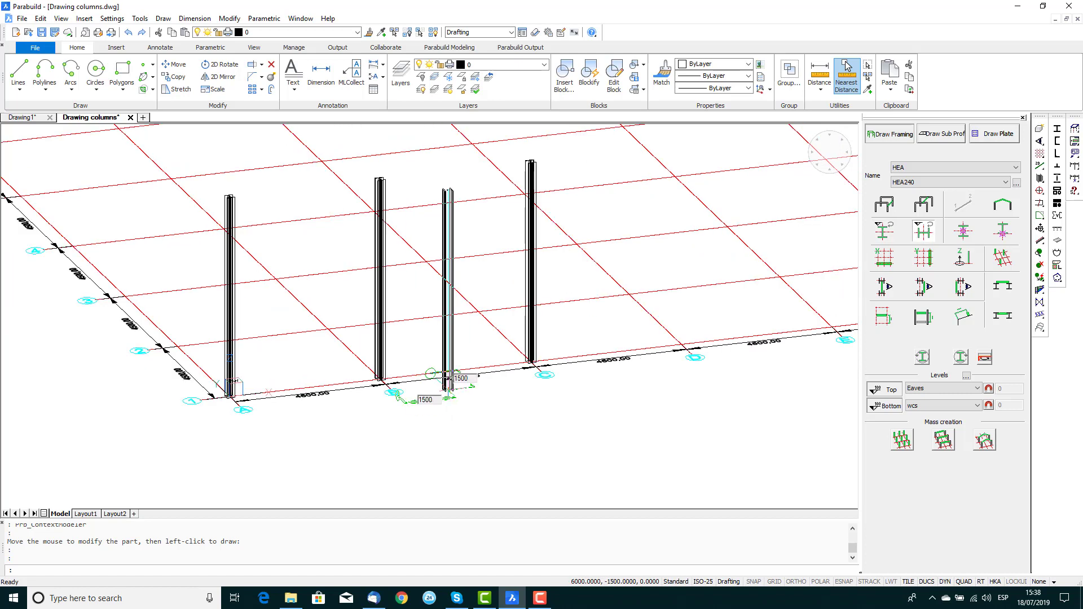
middle_click_drag(164, 378, 339, 429)
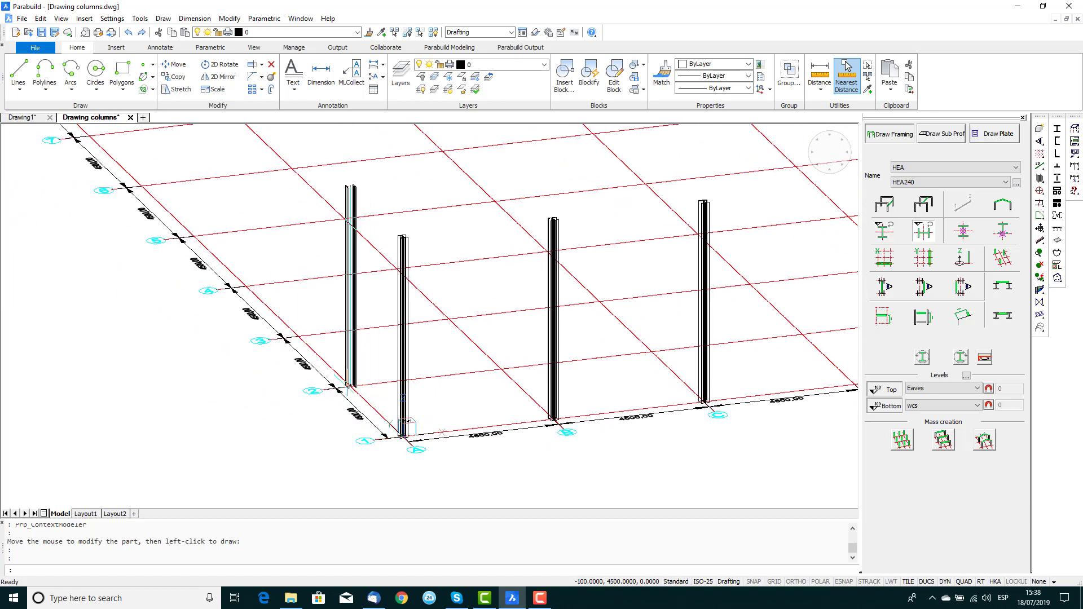
left_click(350, 388)
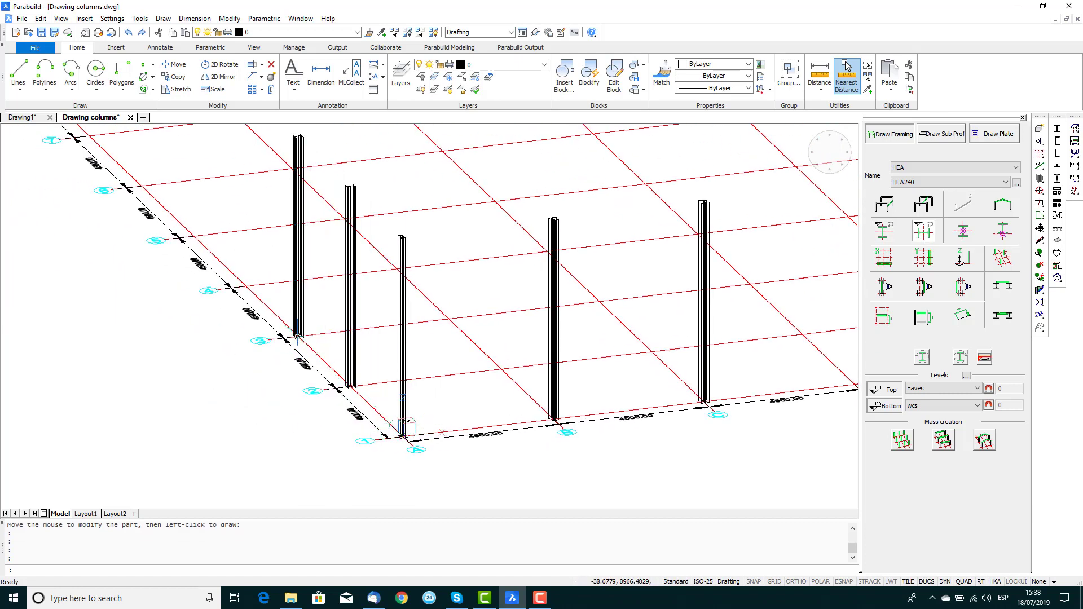
left_click(300, 337)
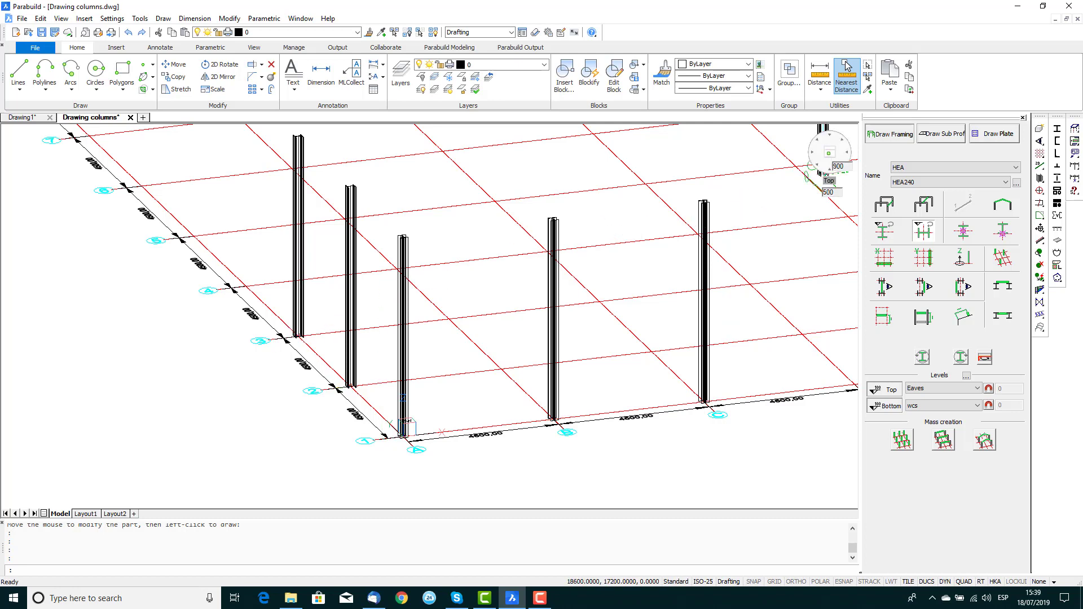
- Switch to a top plan view and crossing-window select the left grid lines (44 entities)
left_click(826, 179)
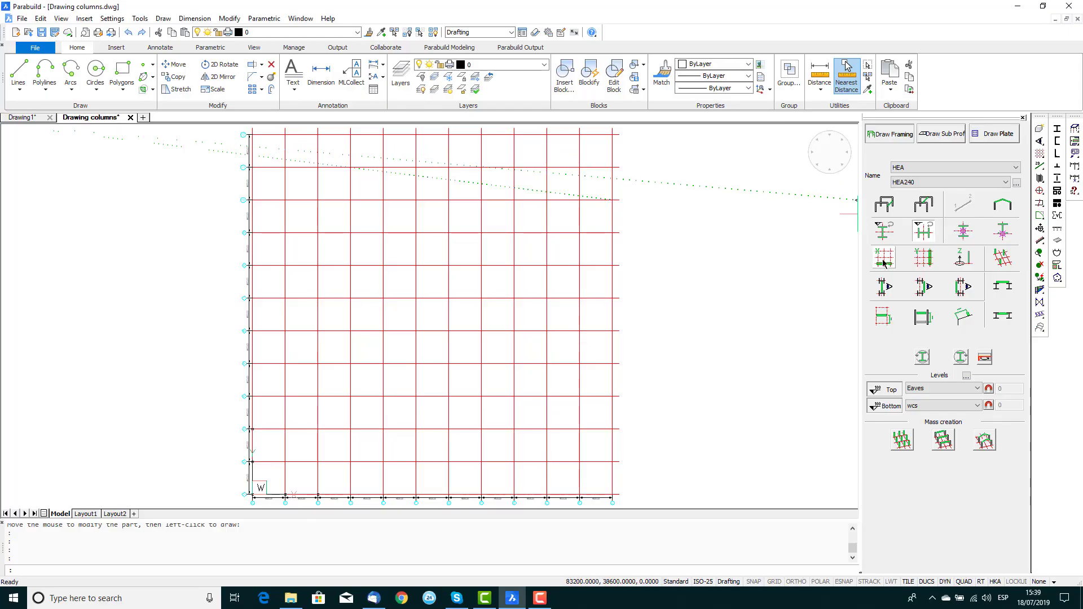
left_click(900, 441)
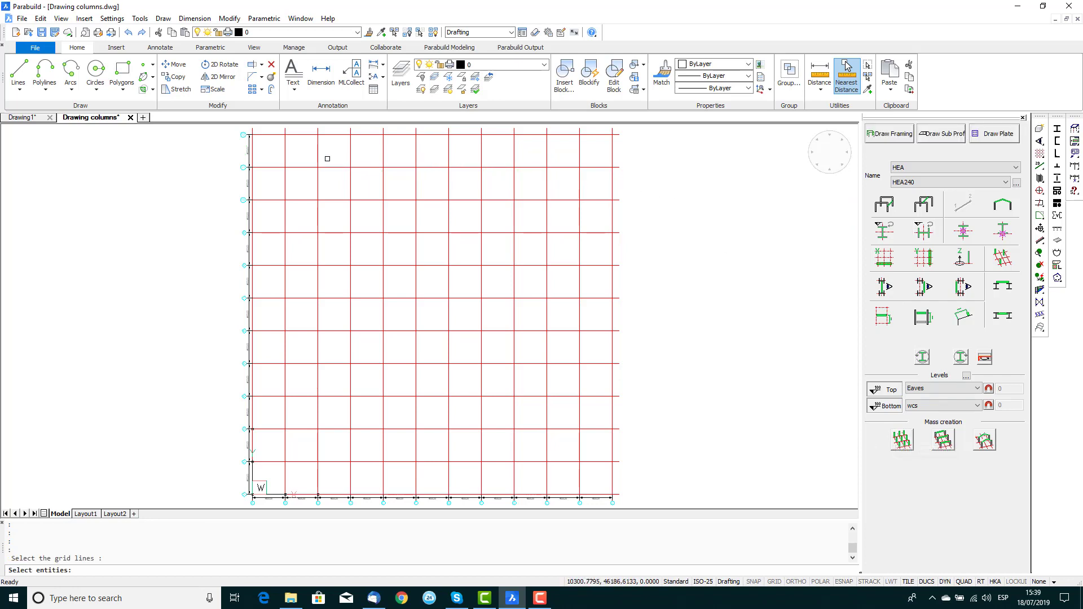
left_click(263, 130)
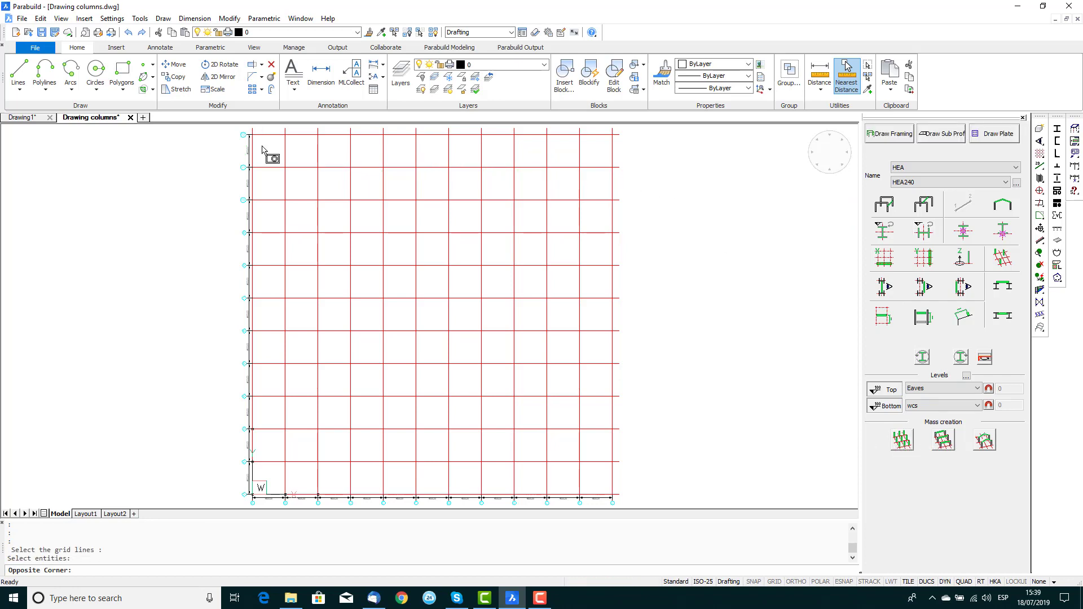
left_click(229, 502)
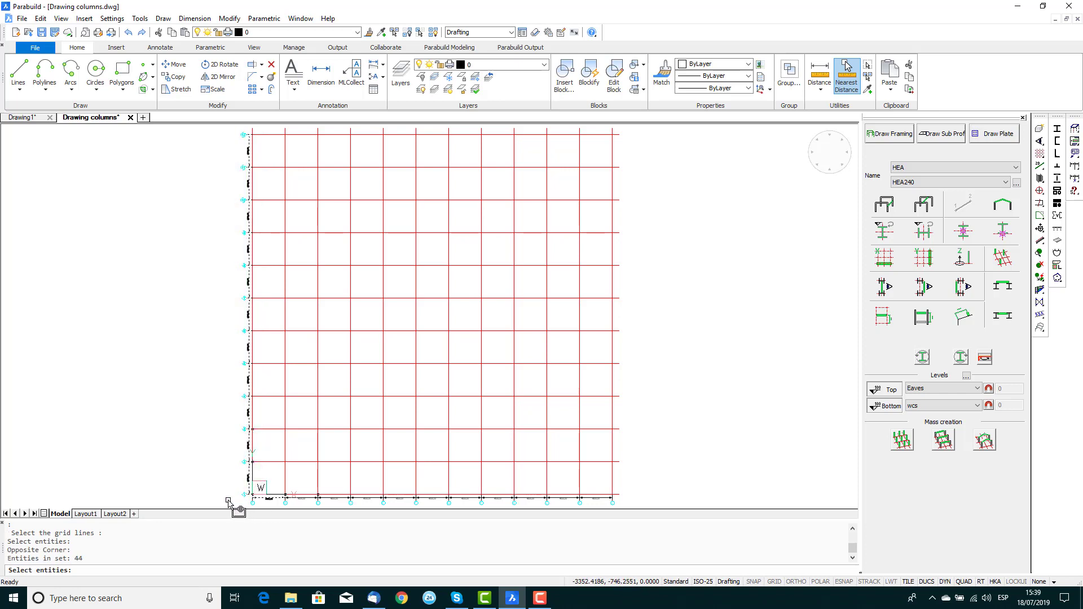
- Add grid lines C, J and L to the selection, making 47 entities
scroll(312, 437, "up", 5)
middle_click_drag(314, 436, 345, 308)
left_click(346, 296)
middle_click_drag(749, 297, 356, 299)
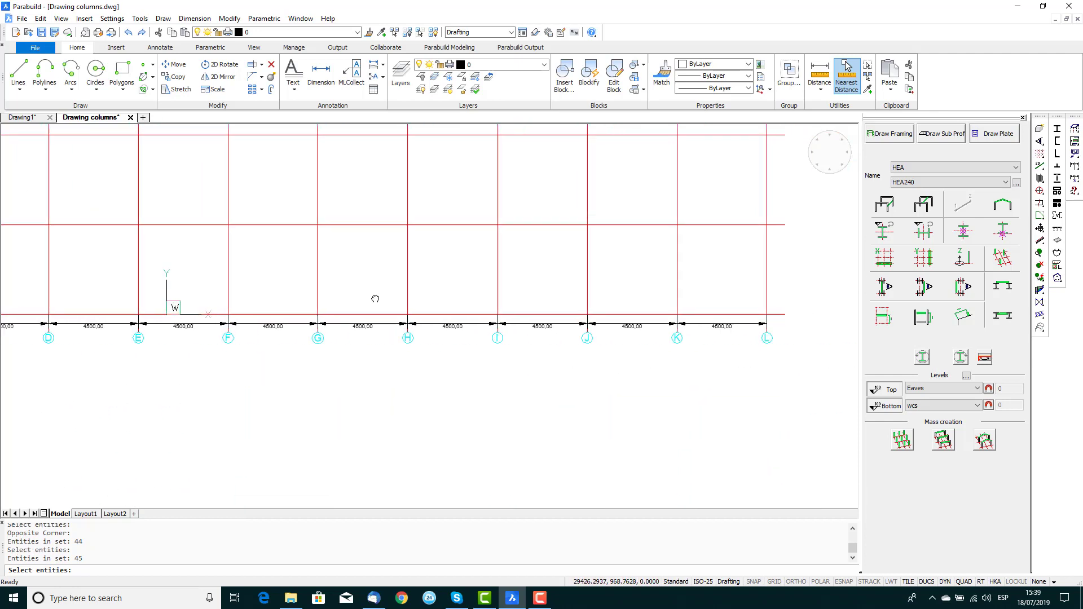
left_click(519, 292)
left_click(698, 303)
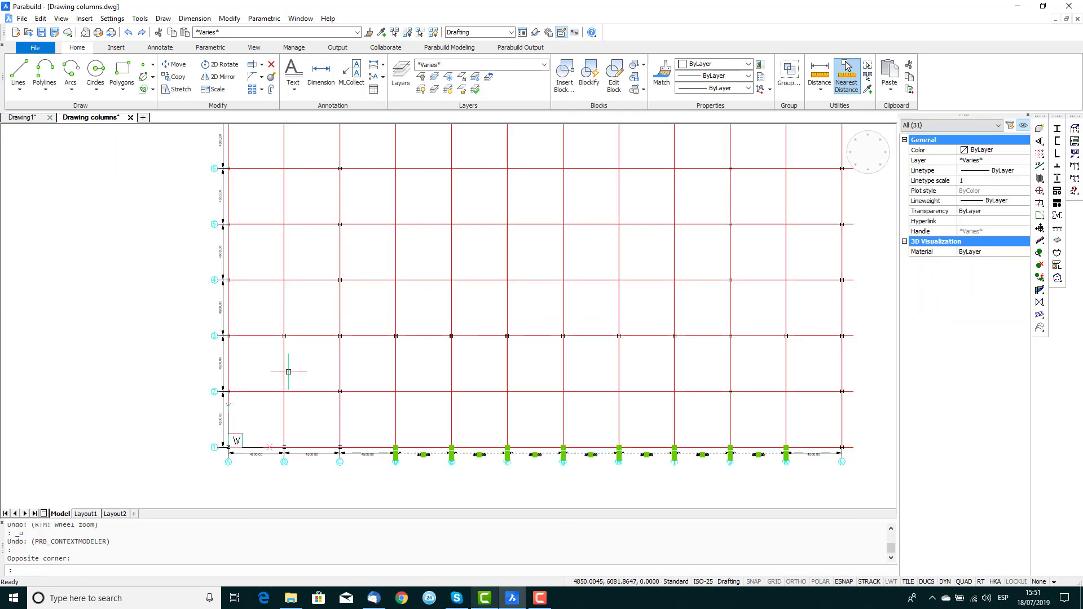
- Window-select the columns along grid row 3, then add rows 10 and 12, viewing the whole grid
left_click(257, 358)
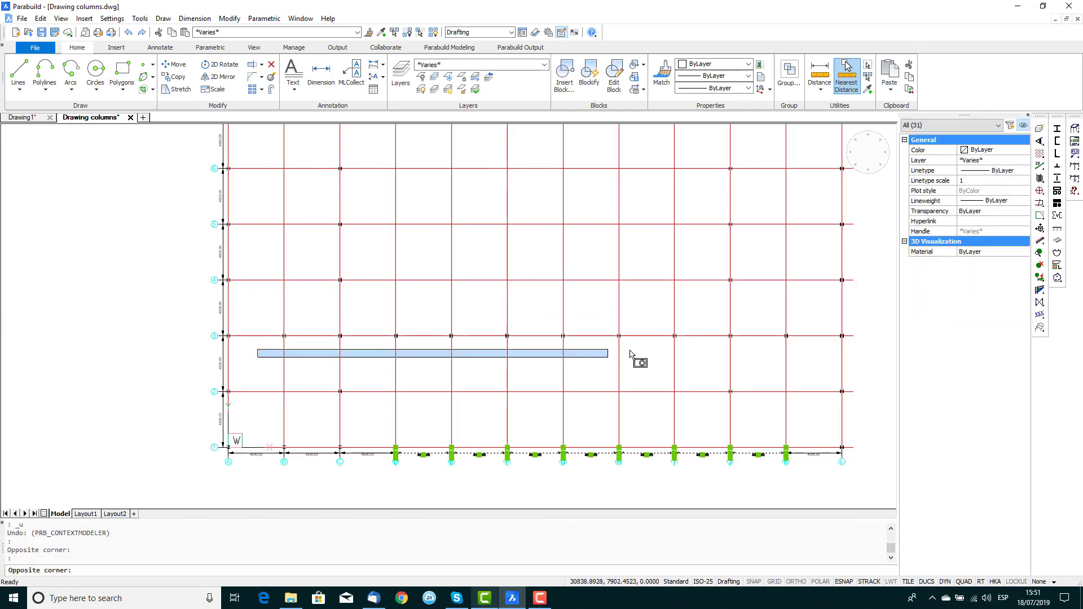
left_click(827, 299)
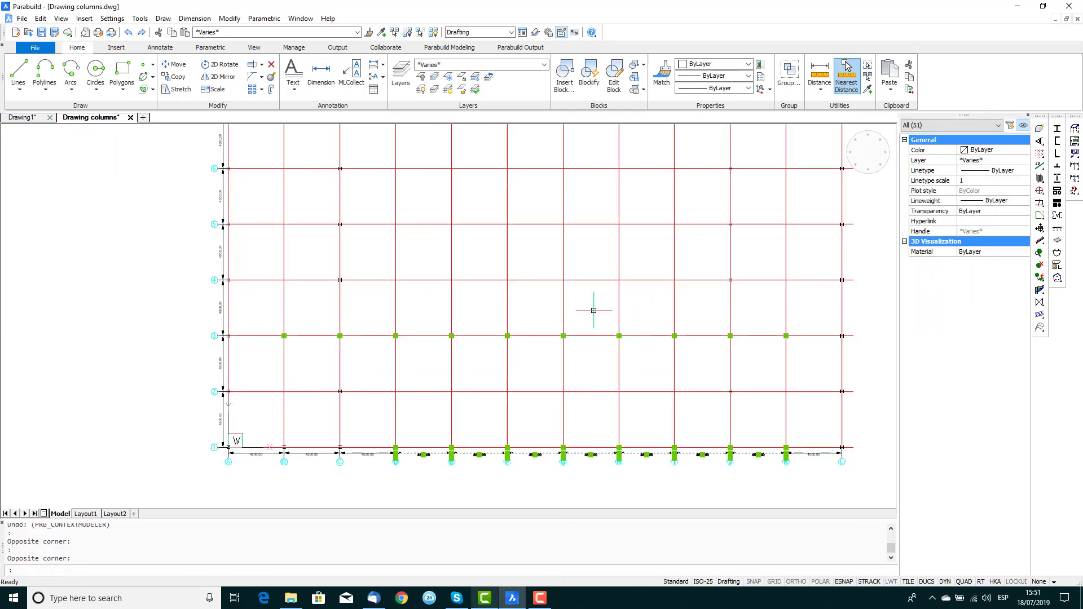
middle_click_drag(587, 304, 550, 606)
left_click(213, 304)
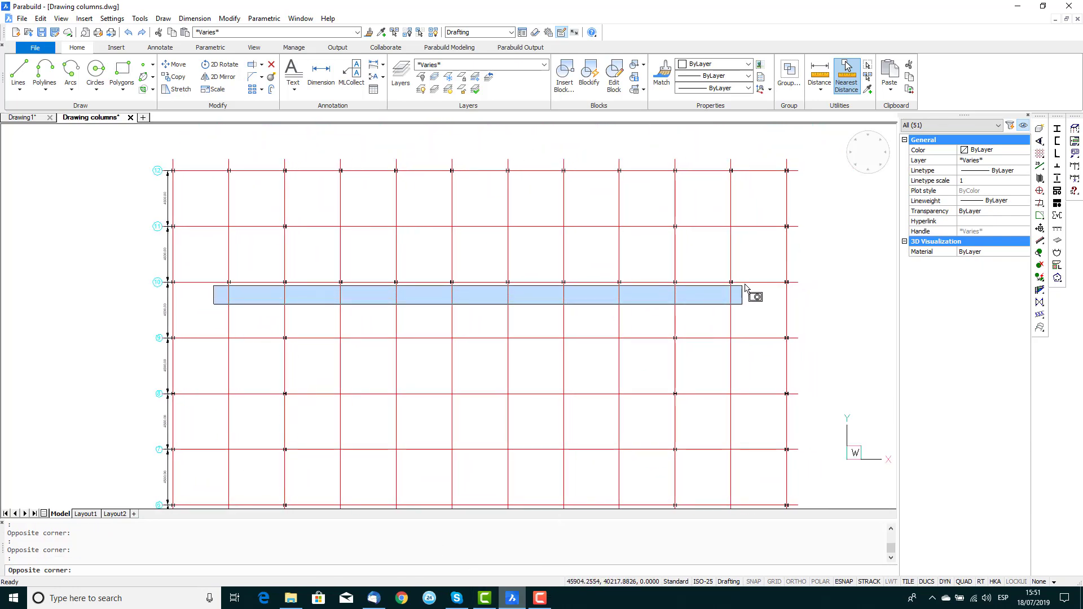
left_click(759, 254)
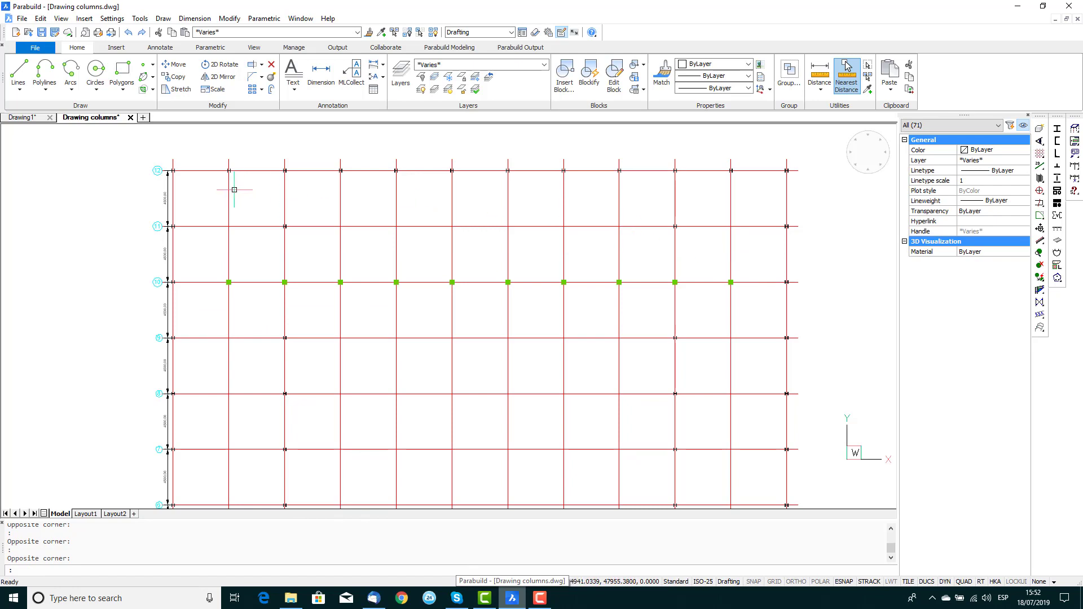
left_click(761, 150)
scroll(813, 231, "down", 3)
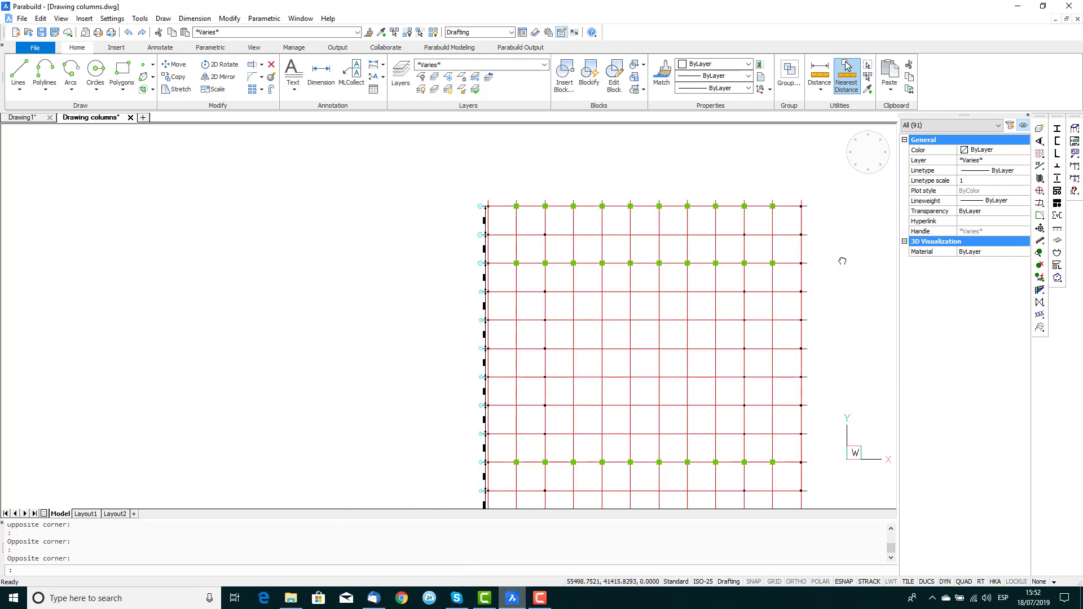
middle_click_drag(840, 258, 709, 225)
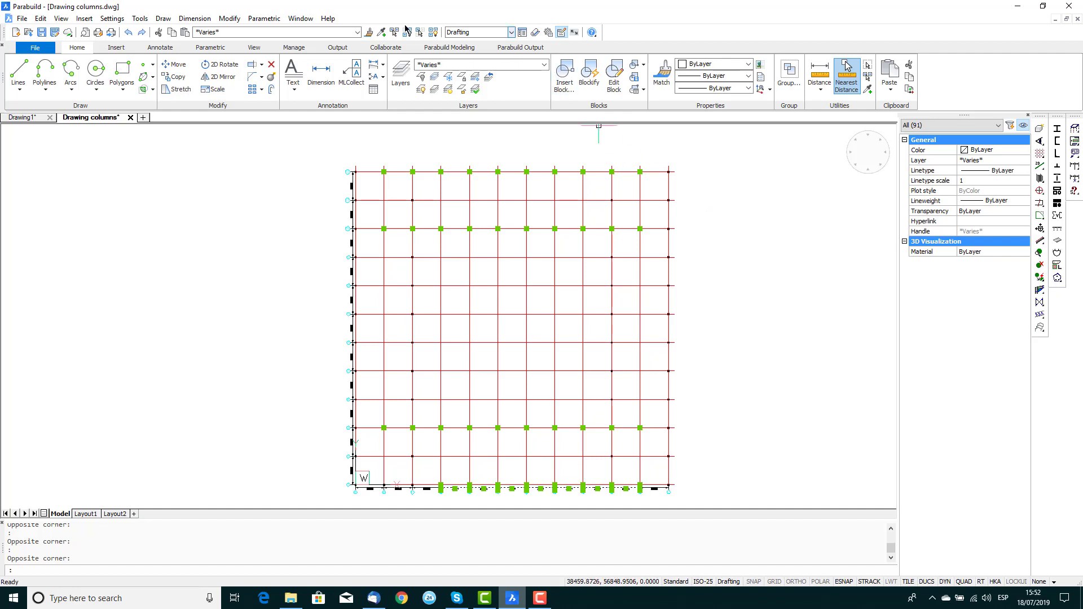
- In Modify > Properties, filter the selection to Member (38) and edit its Rotation field
left_click(230, 18)
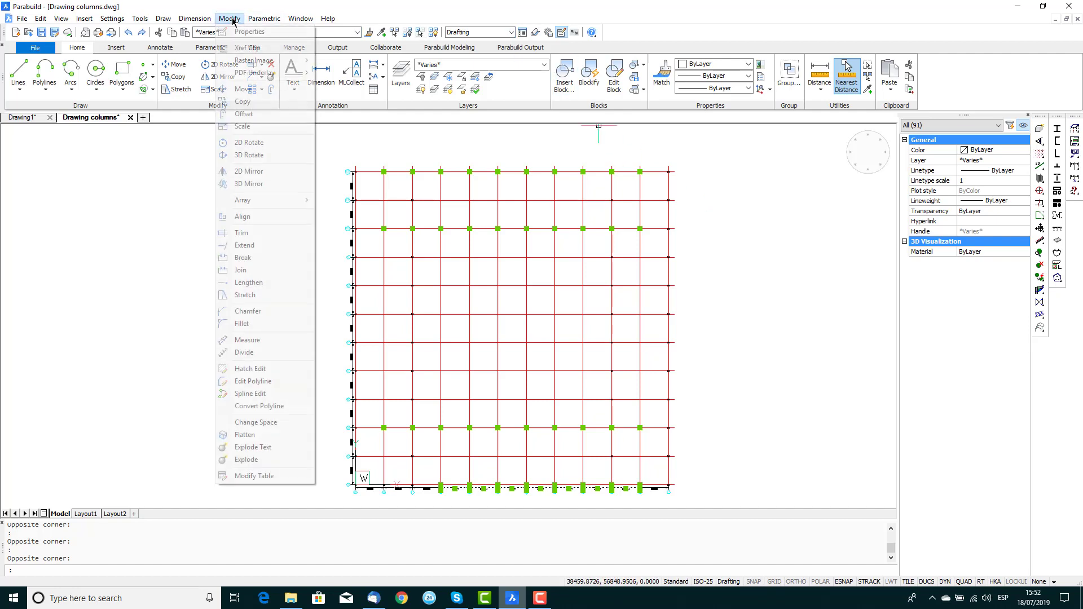
left_click(236, 32)
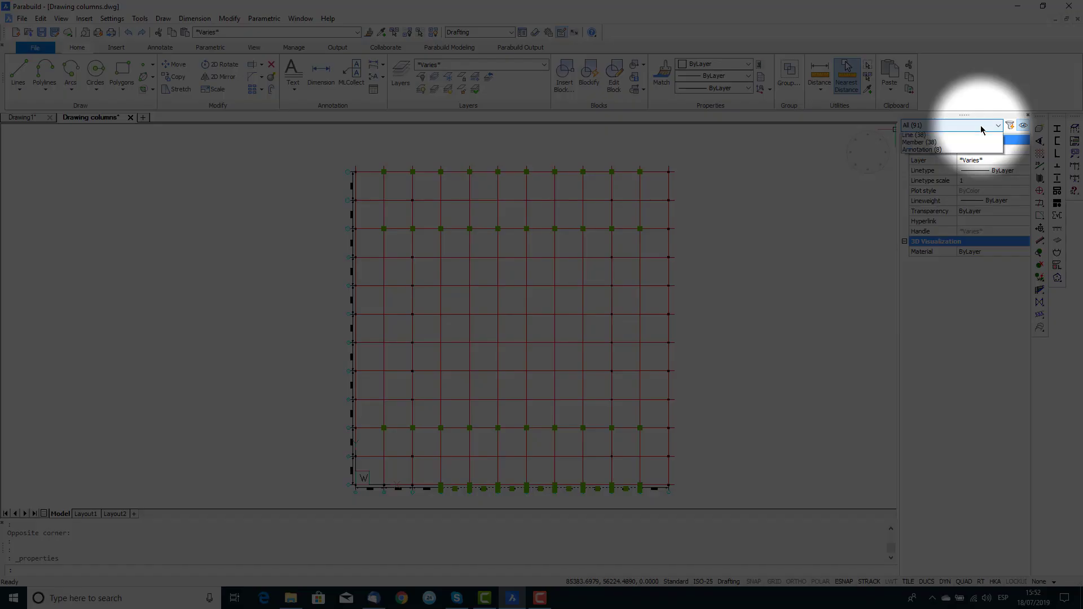
left_click(998, 125)
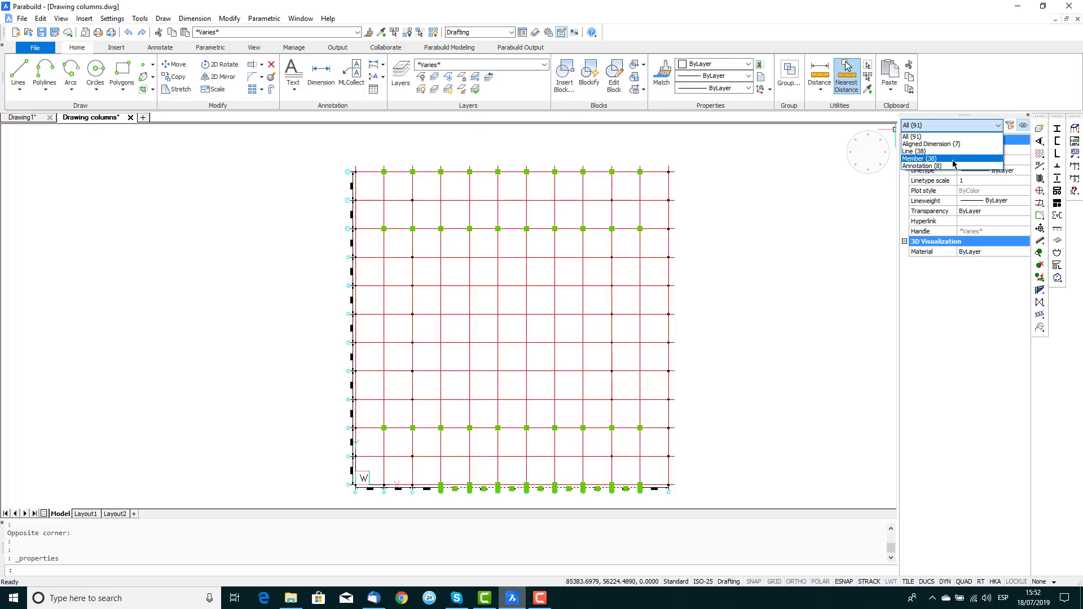
left_click(953, 158)
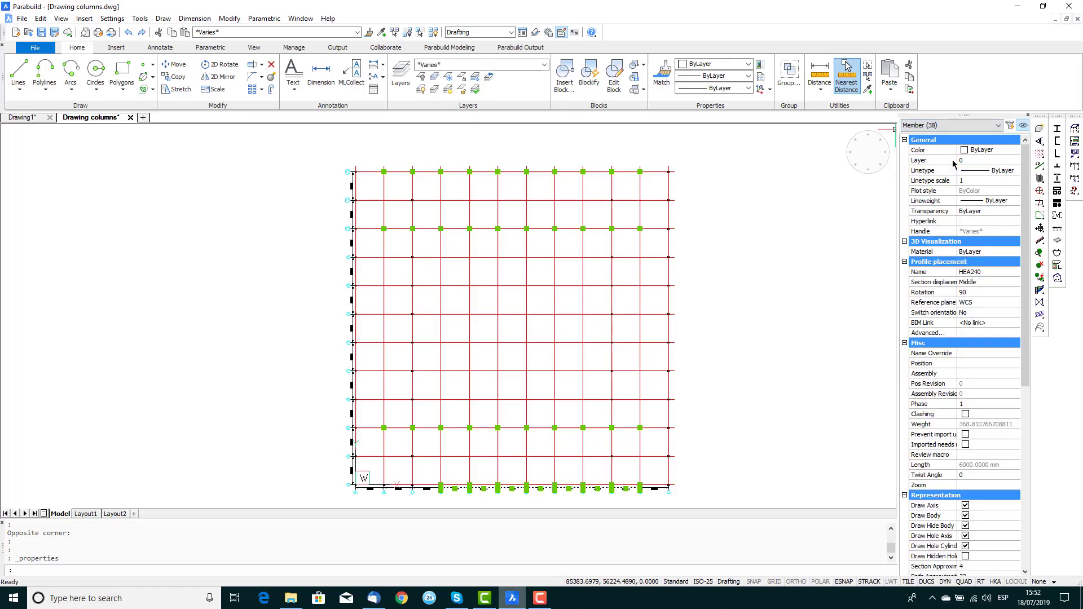
left_click(973, 291)
- Set the columns' rotation to 0 and view them in a zoomed-in 3D view
type("0")
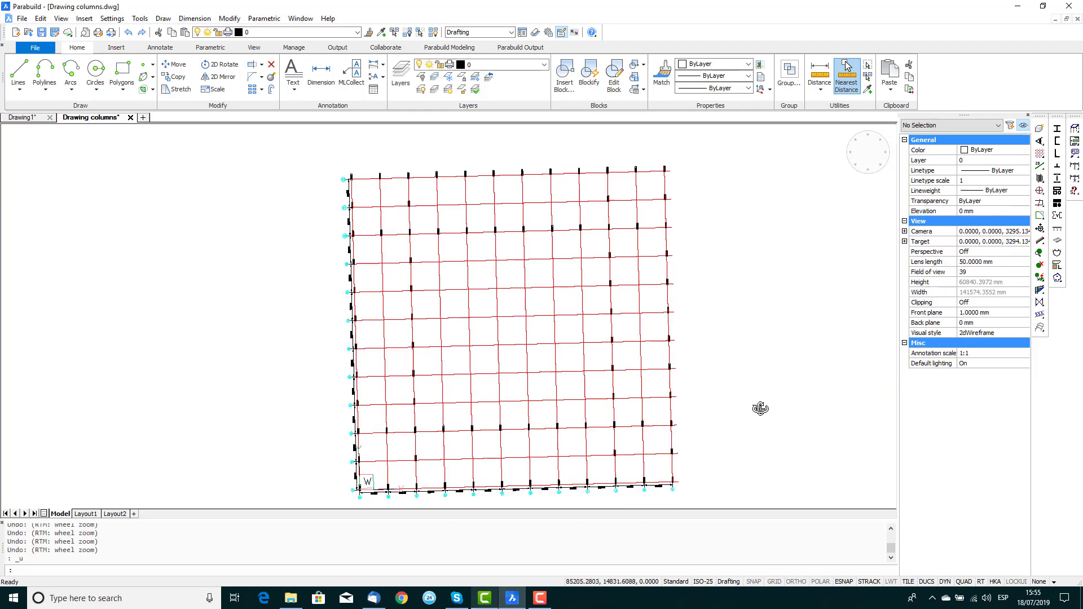
middle_click_drag(758, 409, 829, 329, "shift")
scroll(829, 329, "up", 5)
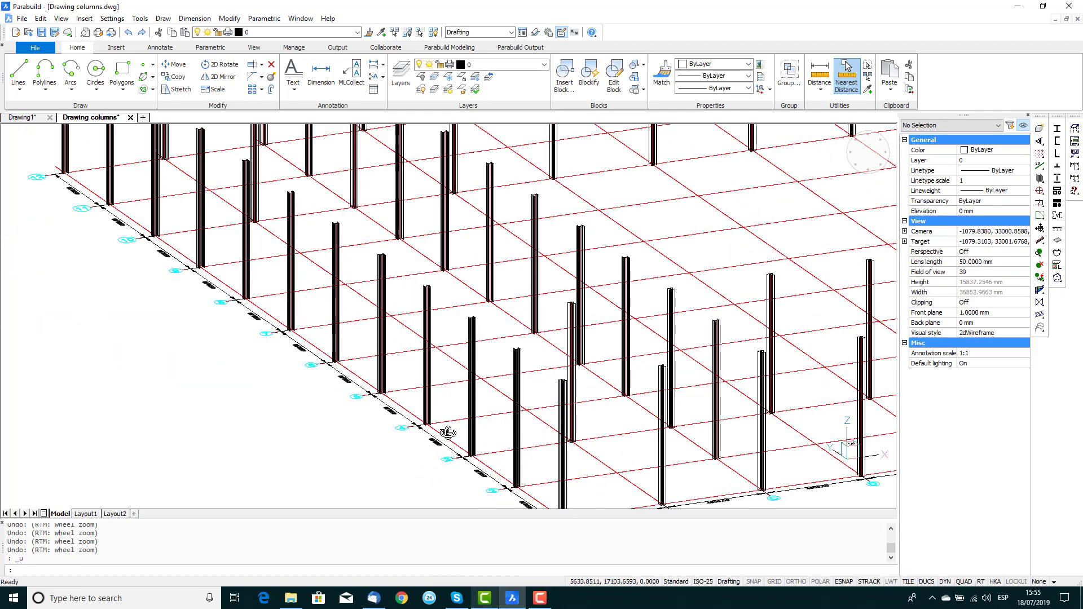
middle_click_drag(447, 432, 438, 442, "shift")
scroll(621, 380, "up", 3)
- Select the five unneeded columns one by one
left_click(441, 189)
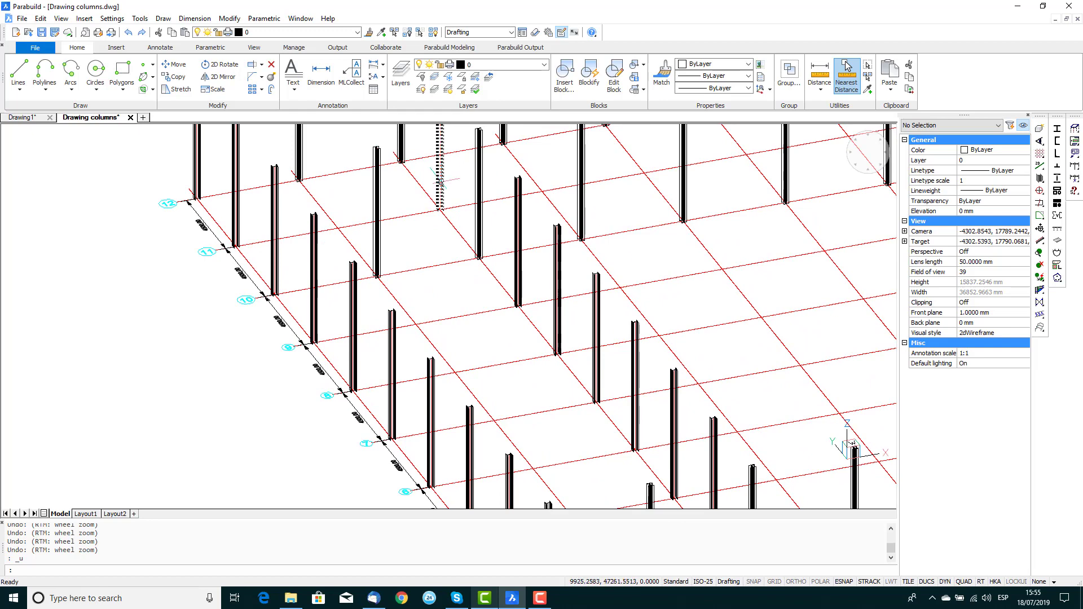
left_click(377, 249)
middle_click_drag(611, 214, 373, 322, "shift")
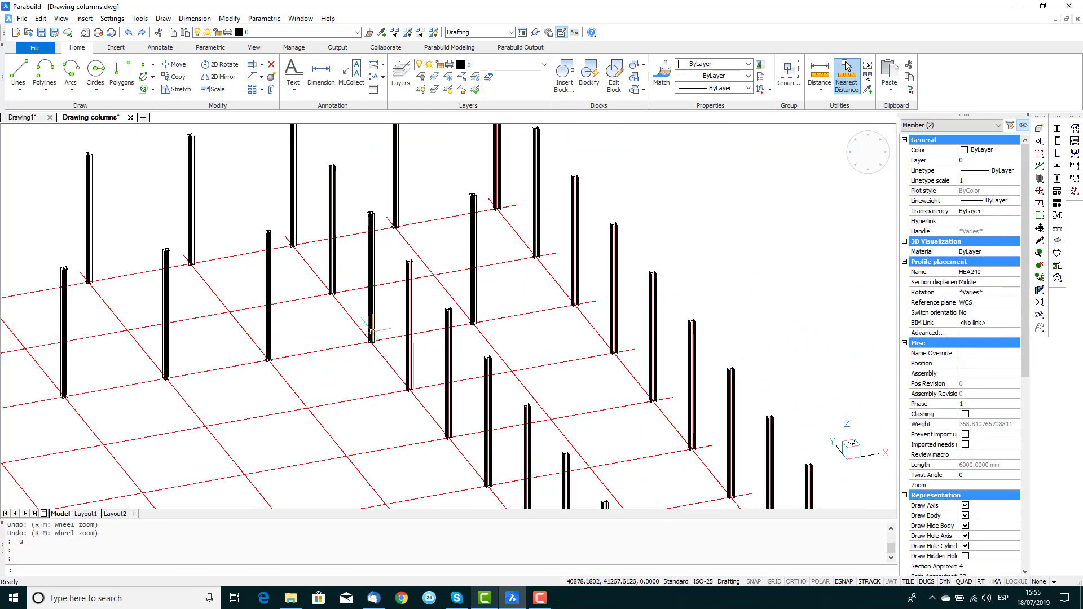
left_click(332, 251)
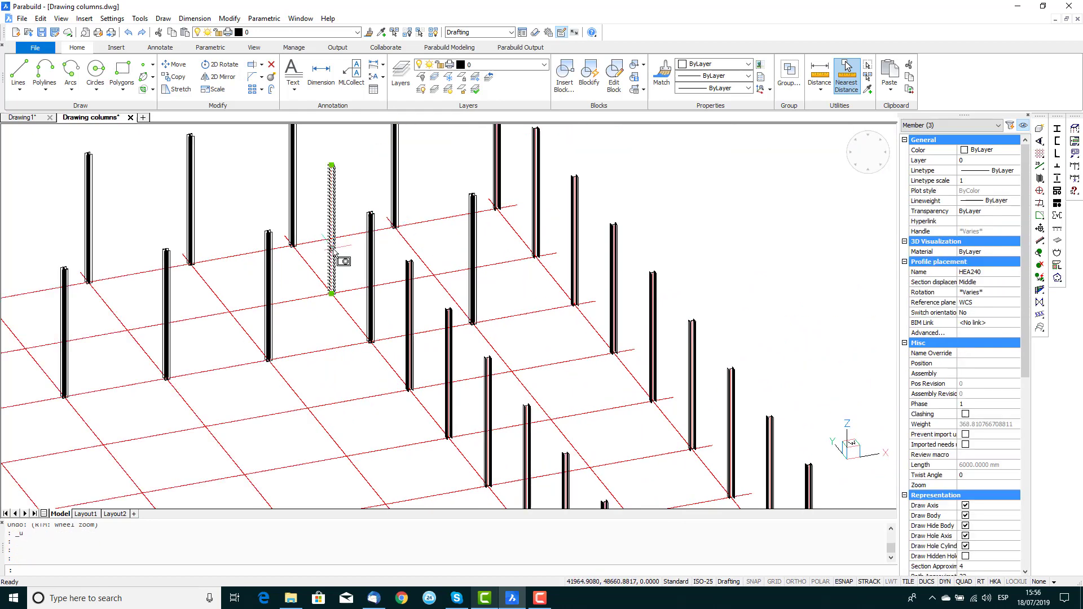
left_click(473, 279)
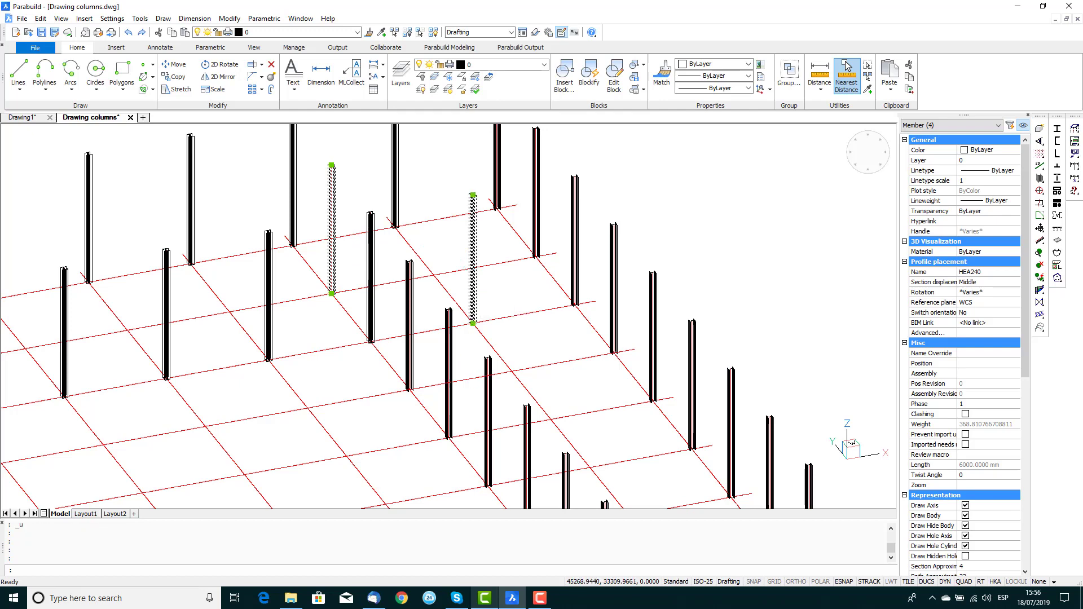
middle_click_drag(545, 395, 567, 220, "shift")
left_click(577, 229)
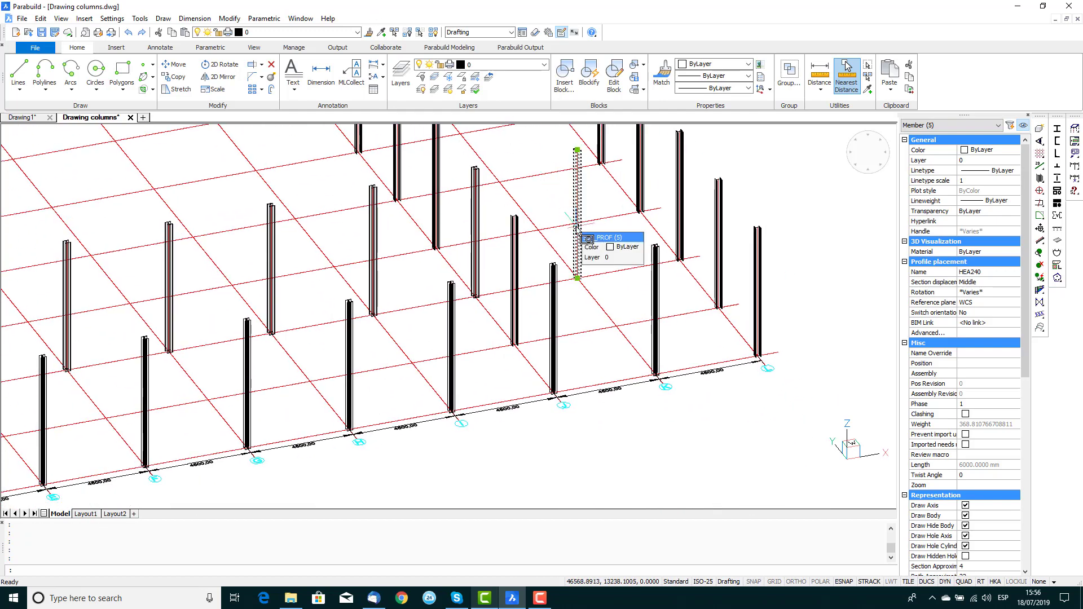